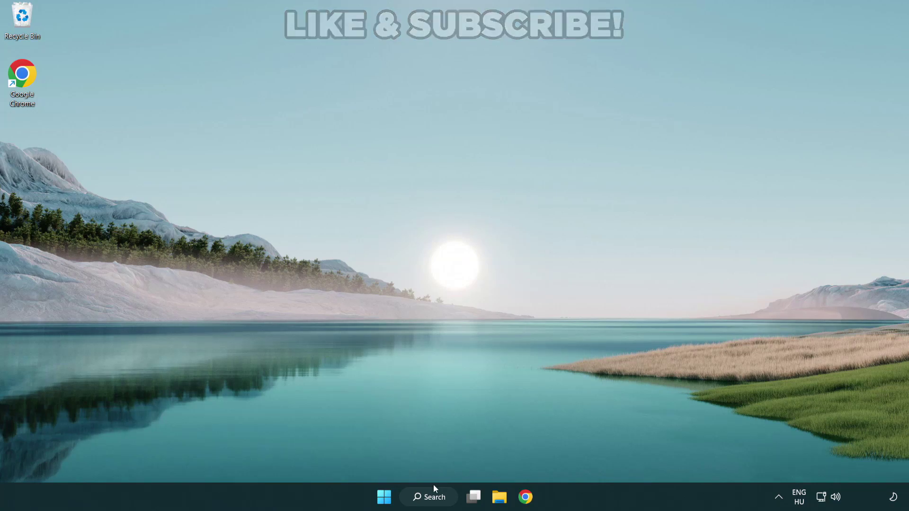
Search Windows for 'device manager' and launch Device Manager from the results
click(434, 497)
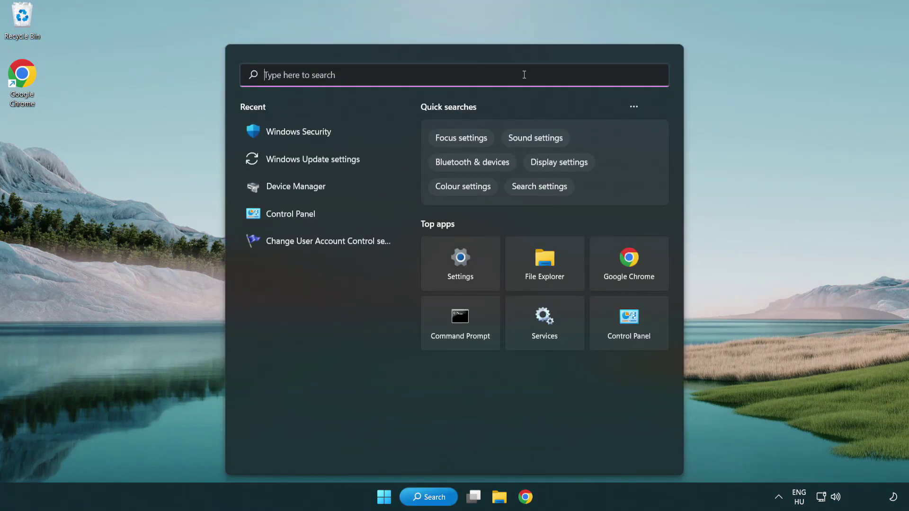
text(device m)
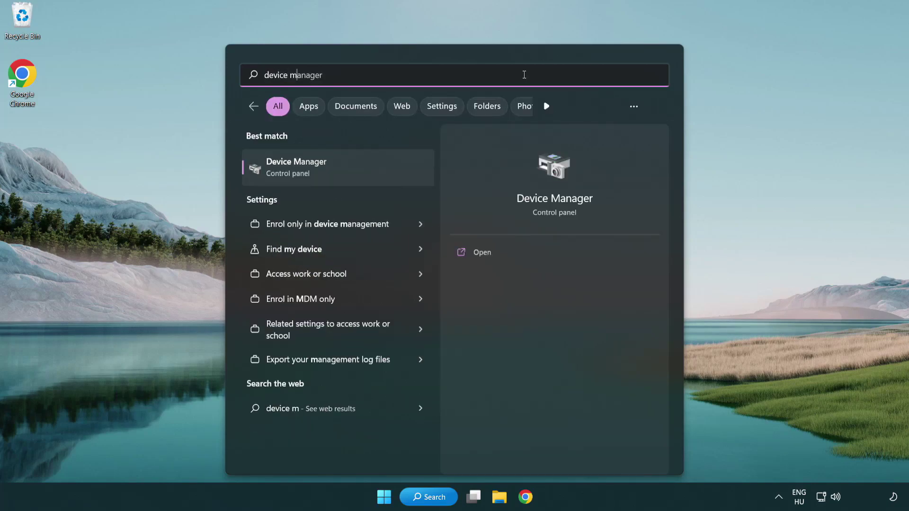
text(anager)
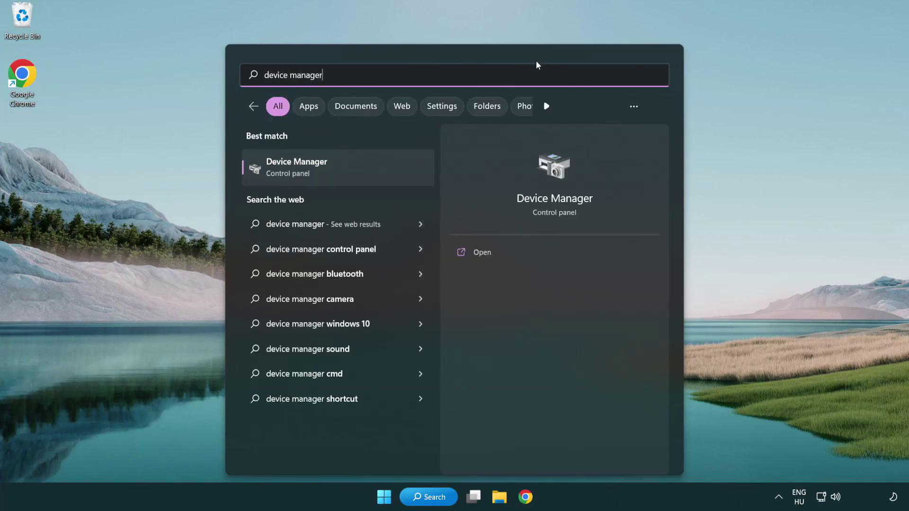
click(363, 171)
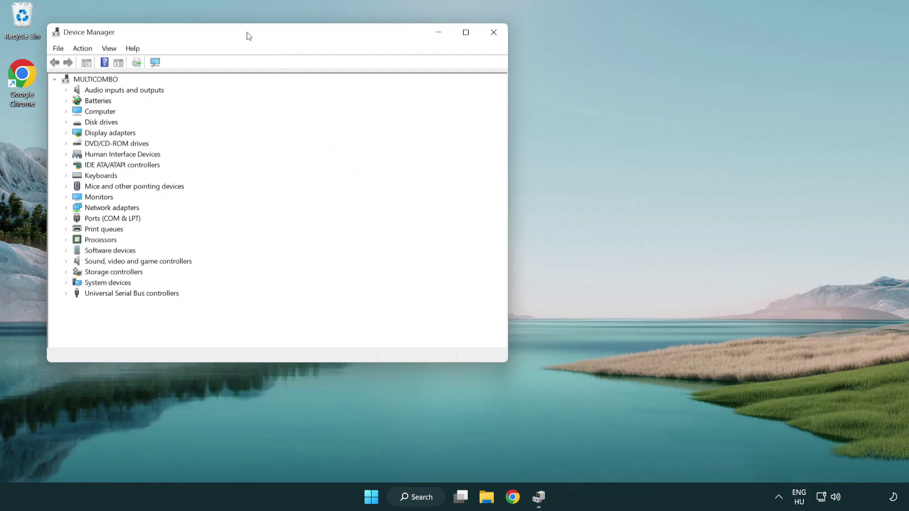
Expand Display adapters in Device Manager and right-click the VMware SVGA 3D adapter
drag(247, 35, 399, 90)
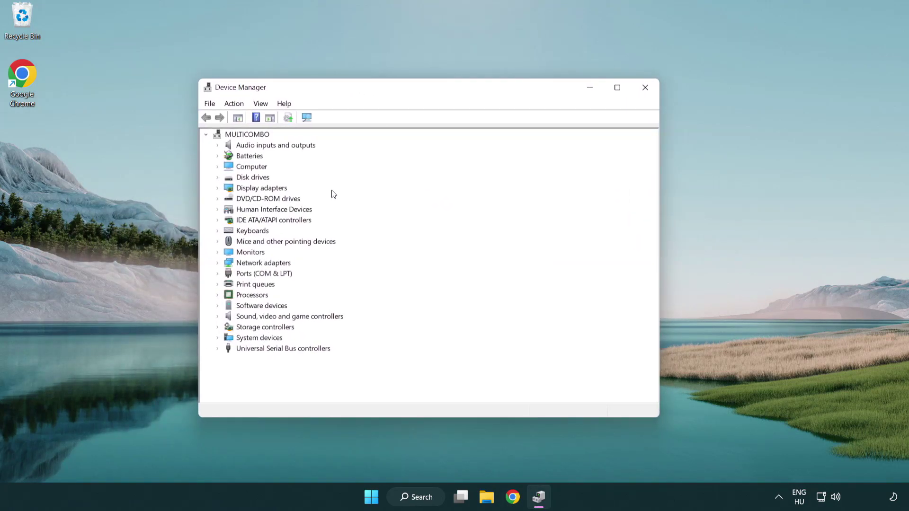
click(250, 189)
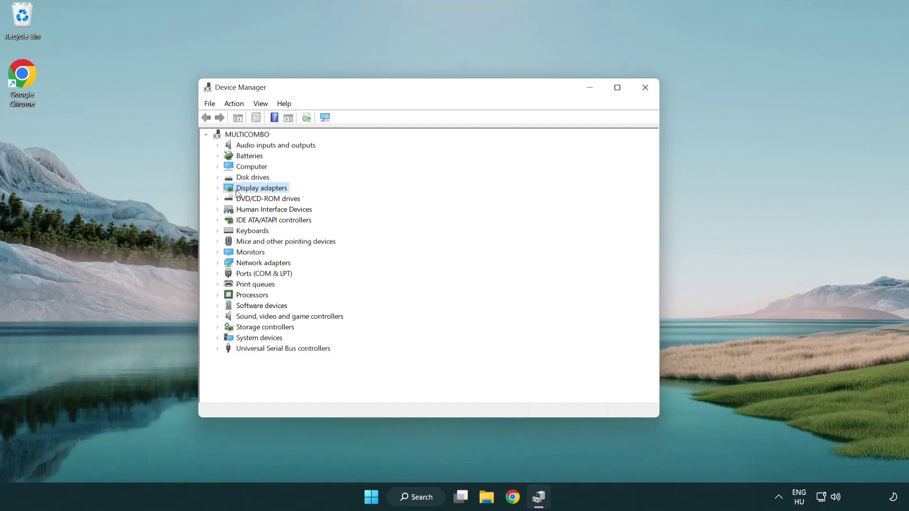
click(218, 188)
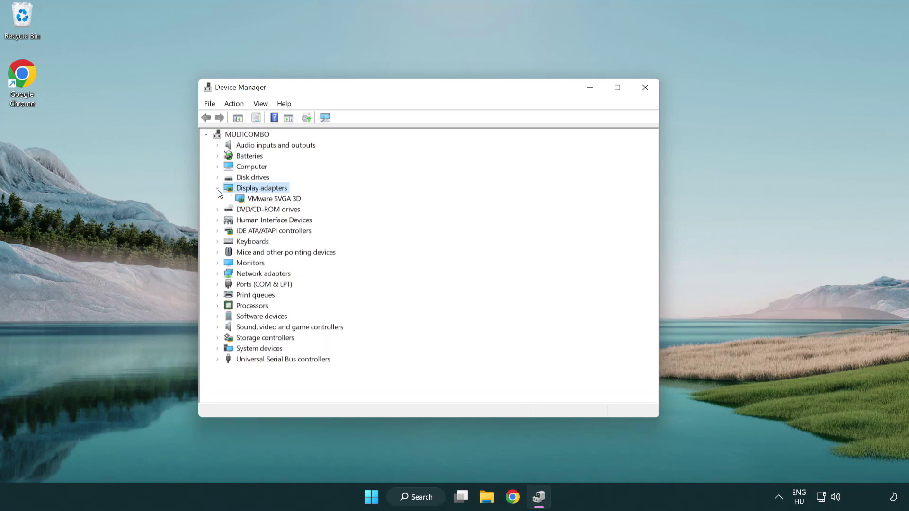
click(271, 202)
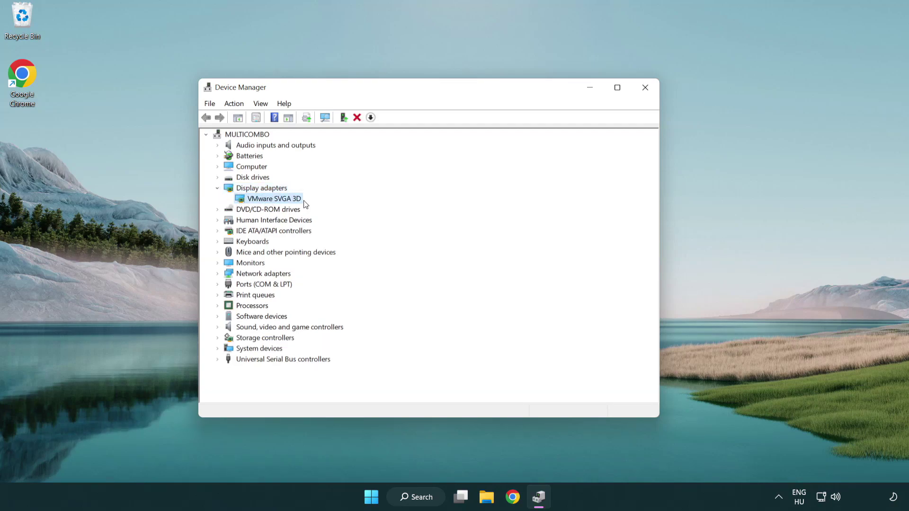
right_click(271, 202)
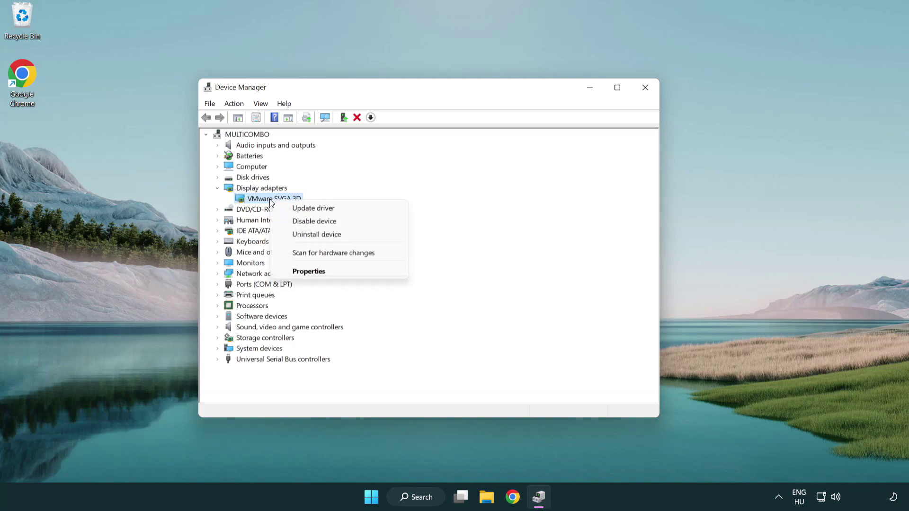
Auto-update the VMware SVGA 3D driver (best driver already installed), then close Device Manager
click(359, 209)
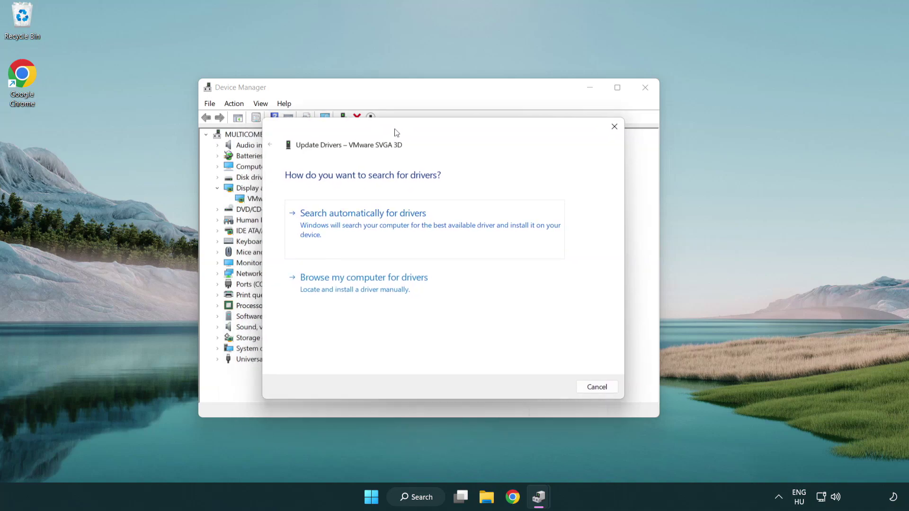
drag(376, 141, 399, 134)
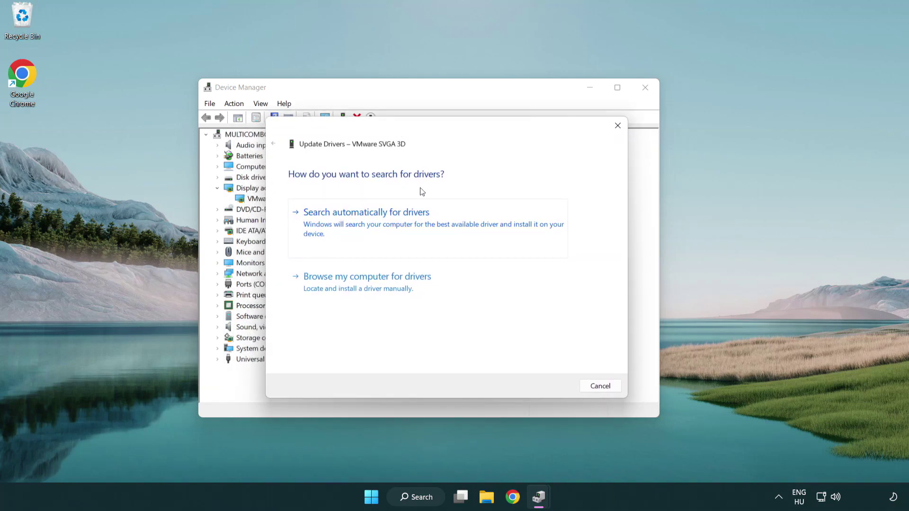
click(400, 225)
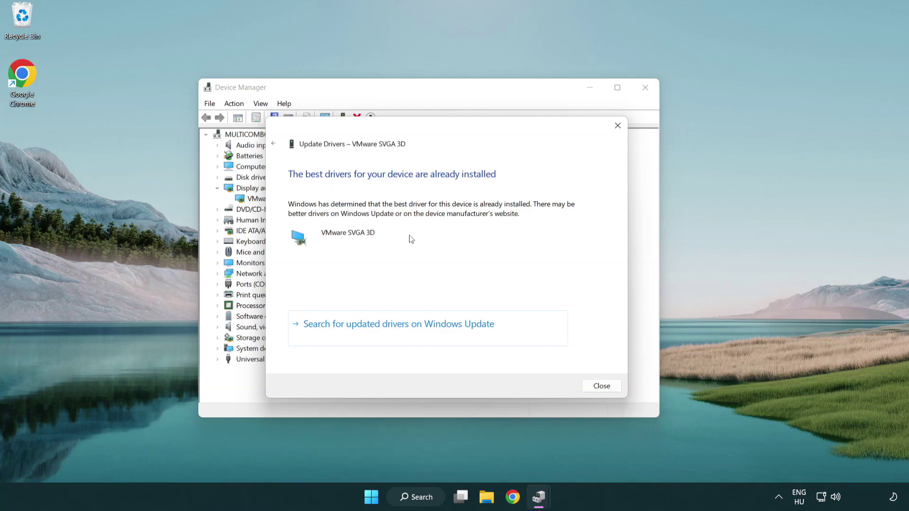
click(602, 388)
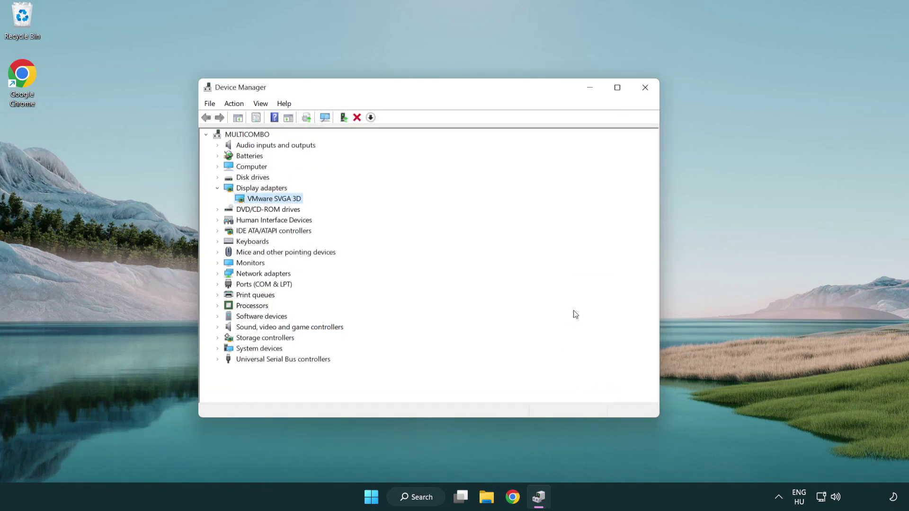
click(646, 88)
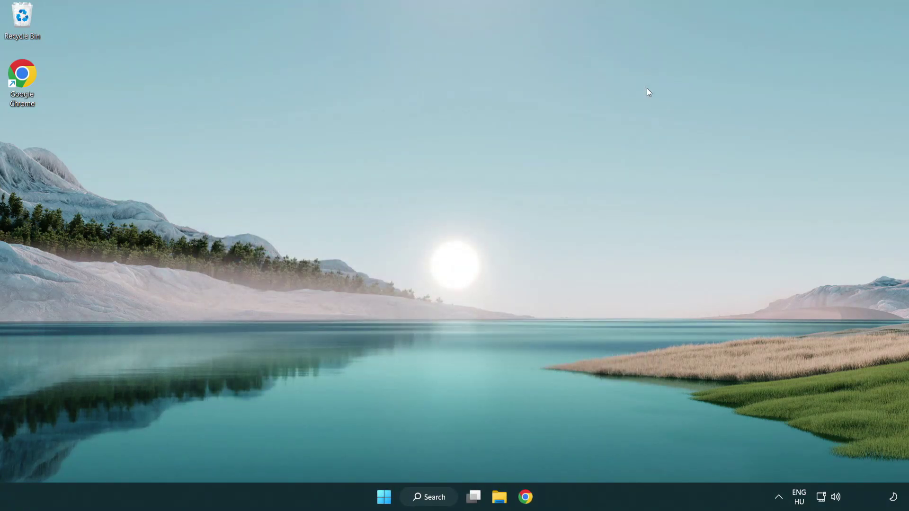
Search Windows for 'update' and launch Windows Update settings
click(429, 496)
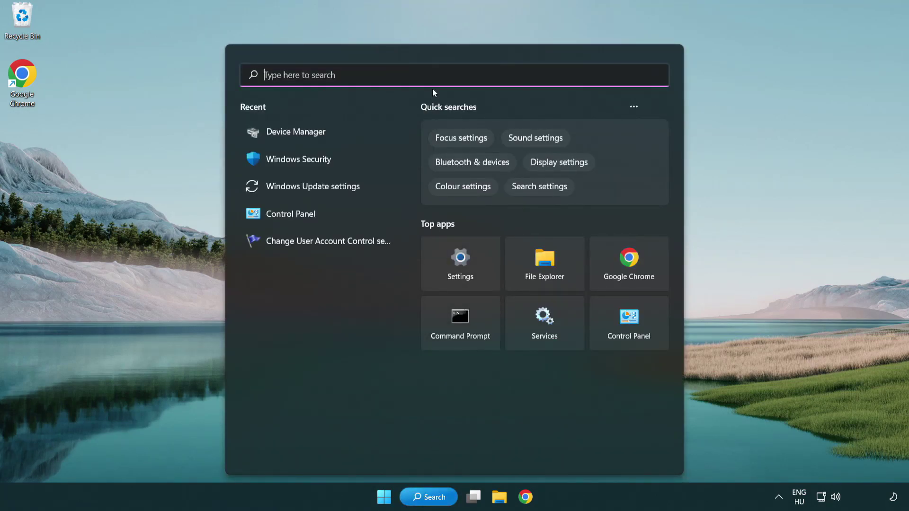
text(update)
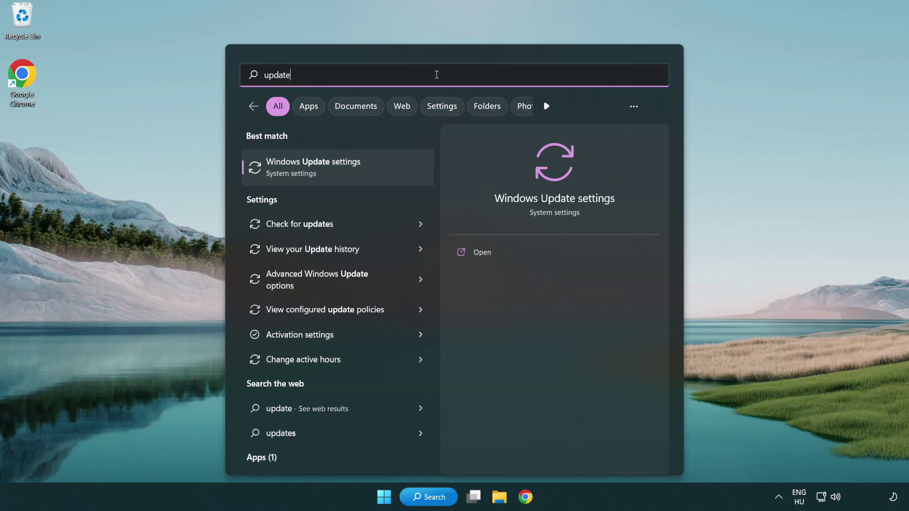
click(354, 170)
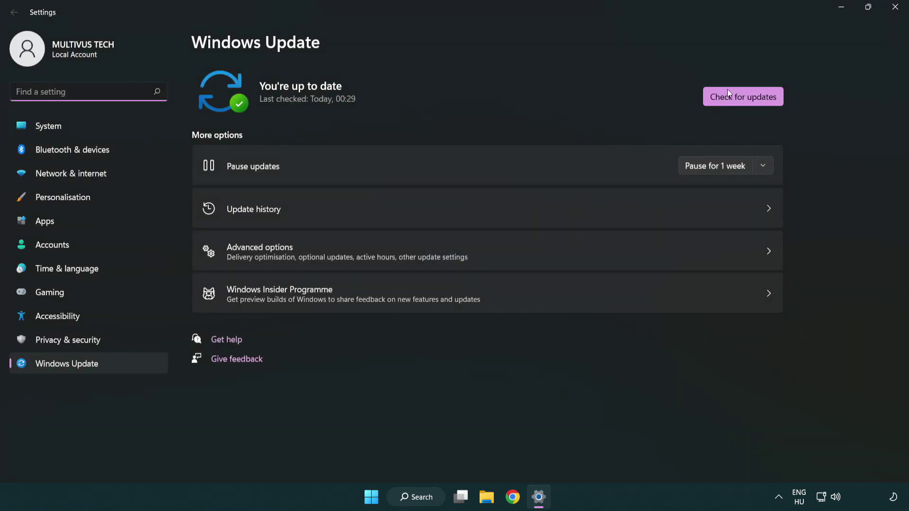
Recheck Windows Update, confirming the system is up to date
click(754, 100)
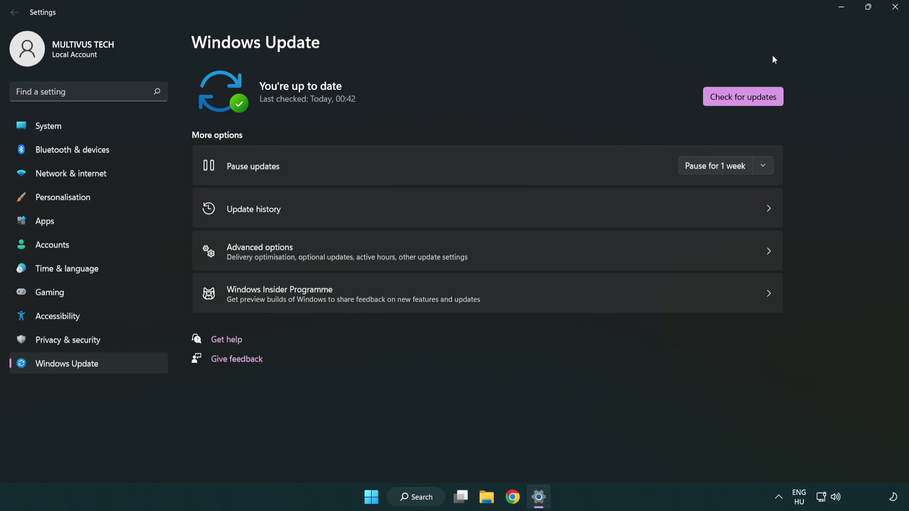
Close Settings and open Properties for the YOUR NOT WORKING APP desktop shortcut
click(893, 13)
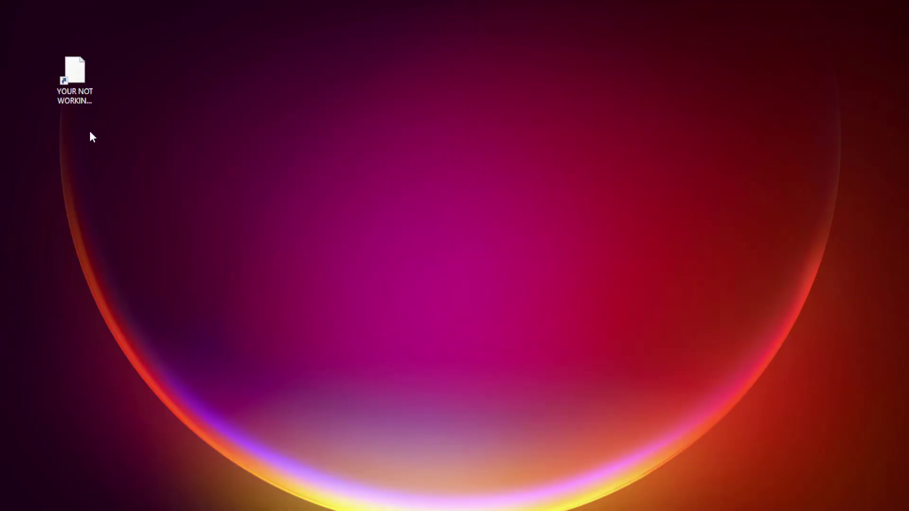
click(75, 84)
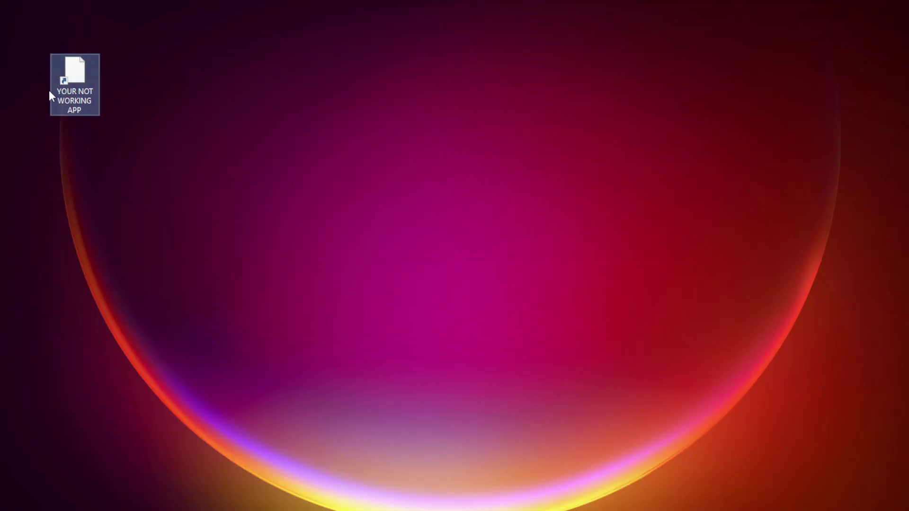
right_click(74, 66)
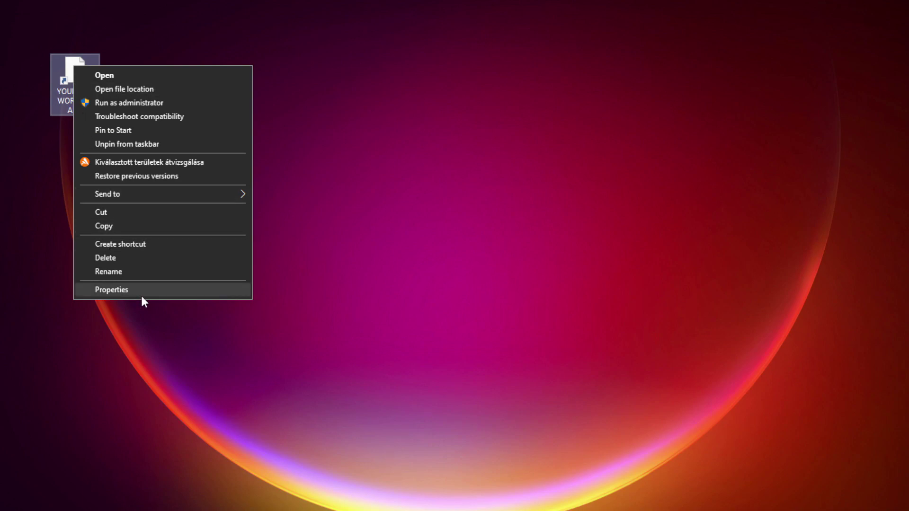
click(182, 289)
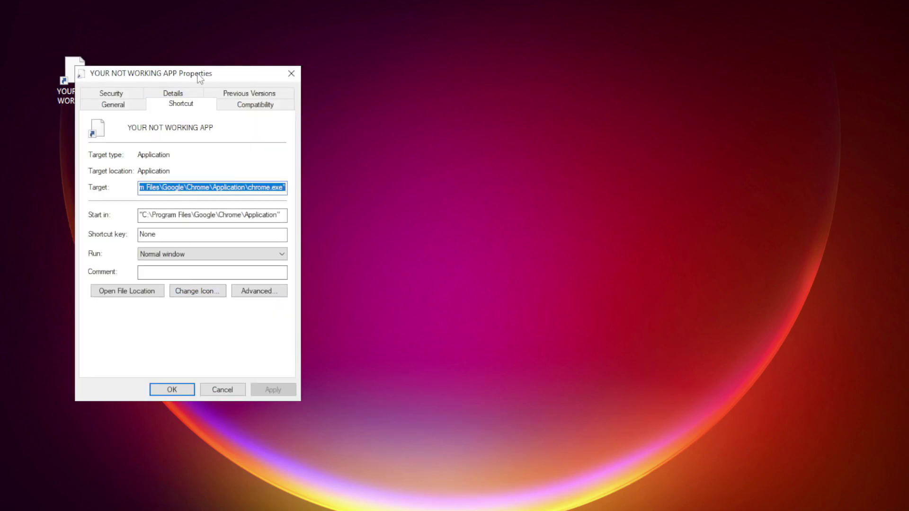
mouse_move(185, 67)
mouse_down()
mouse_move(422, 67)
mouse_move(459, 101)
mouse_up()
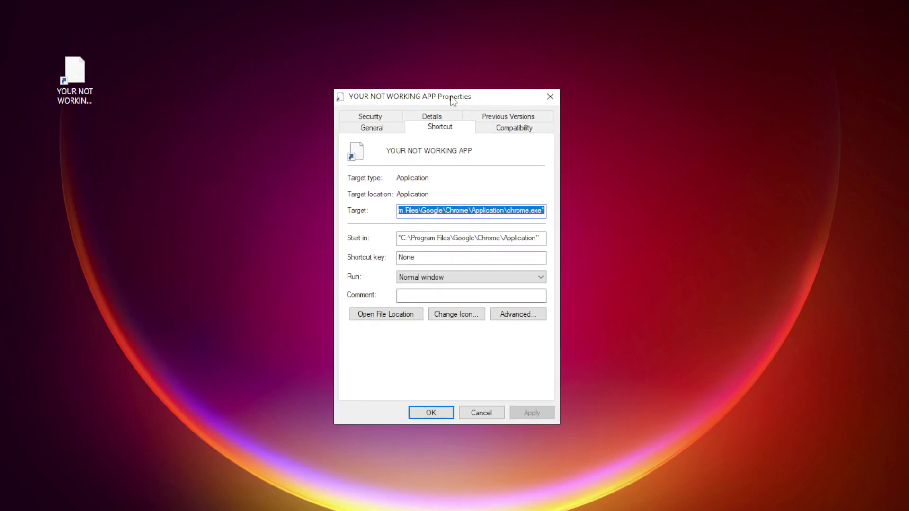
Set the shortcut to Windows 8 compatibility mode, run as administrator, and apply
click(530, 130)
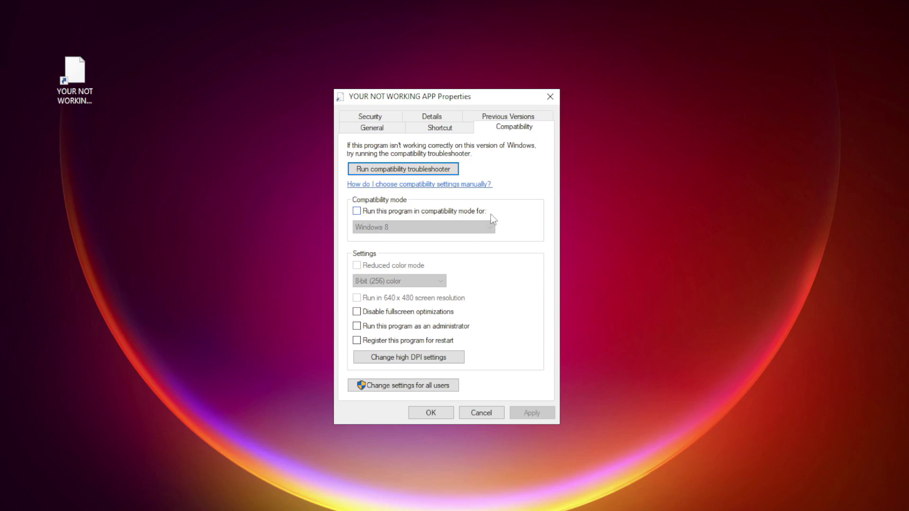
click(371, 211)
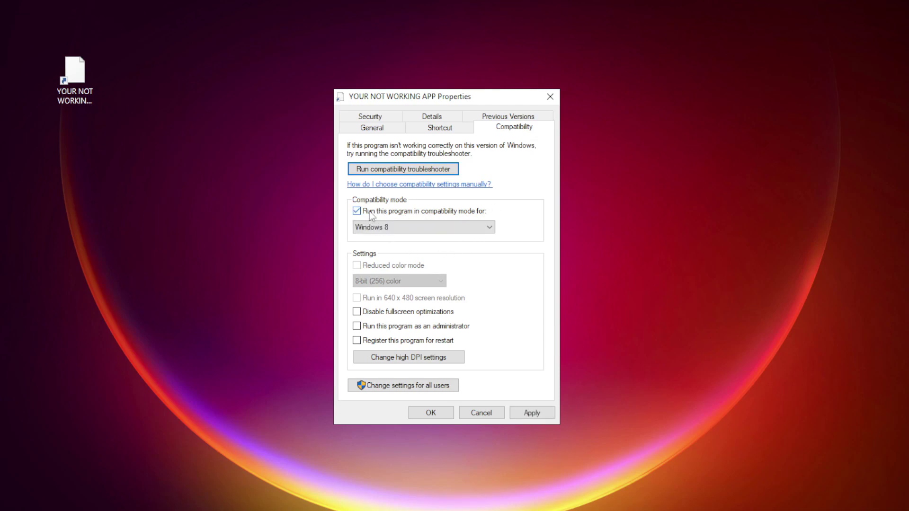
click(422, 227)
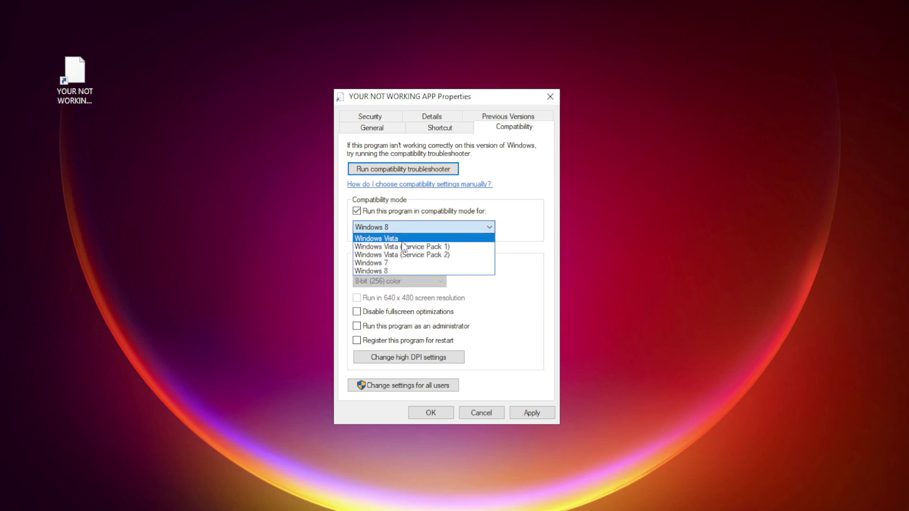
click(397, 271)
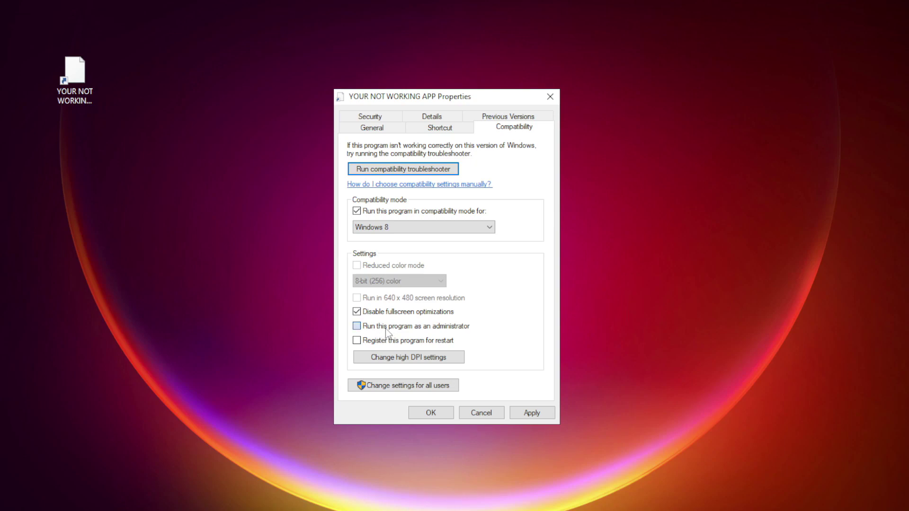
click(370, 327)
click(532, 413)
click(431, 413)
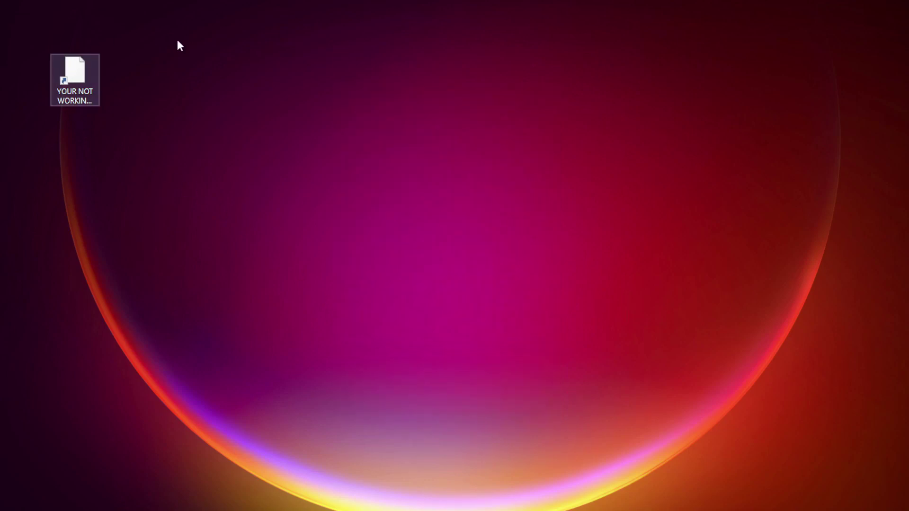
Test-launch the app shortcut, then open Task Manager from the Start button's context menu
click(70, 80)
double_click(71, 80)
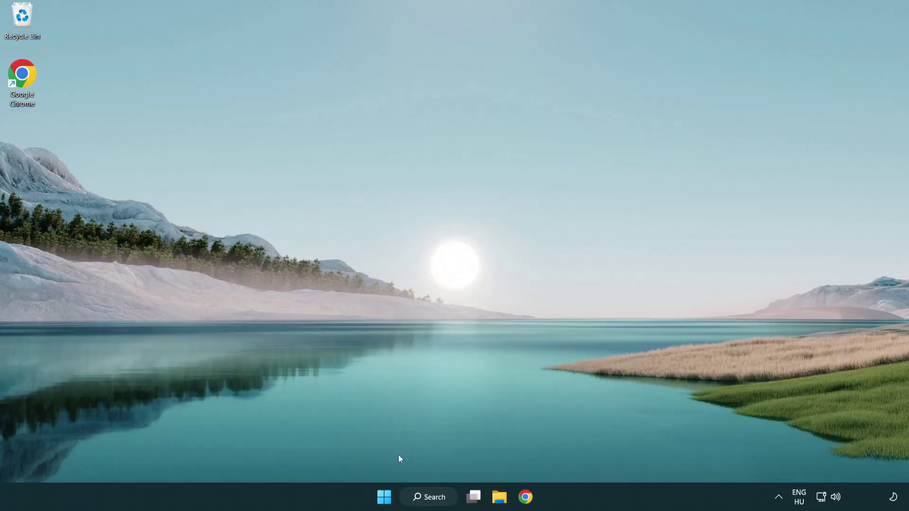
right_click(383, 497)
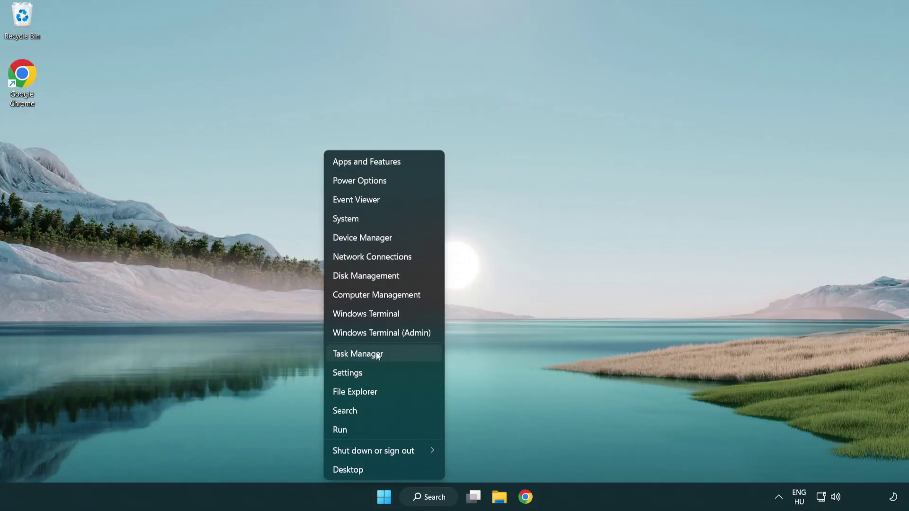
click(401, 355)
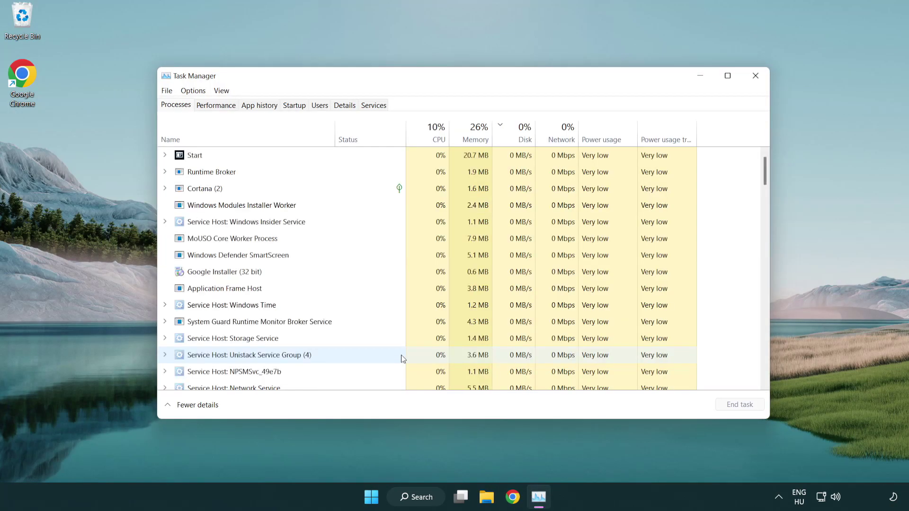
Disable Terminal, Phone Link, Cortana and Windows Security notification at startup, then close Task Manager
click(295, 106)
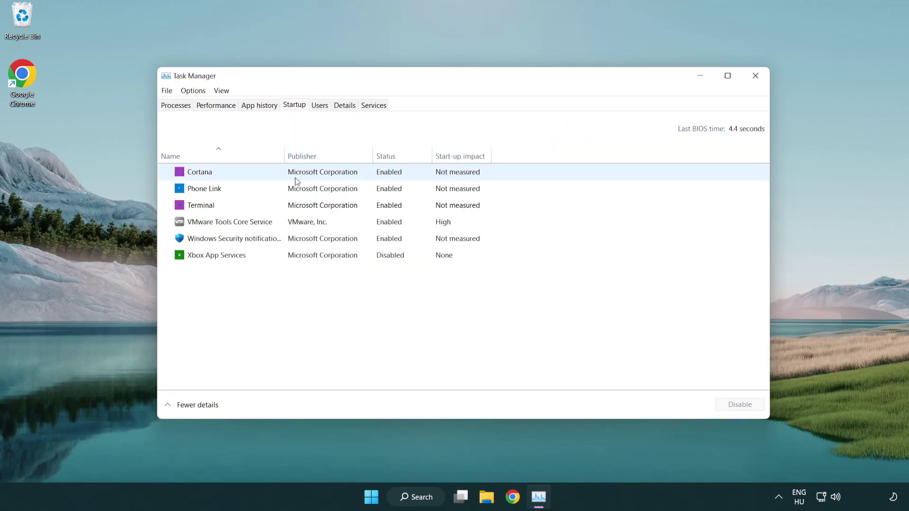
click(299, 206)
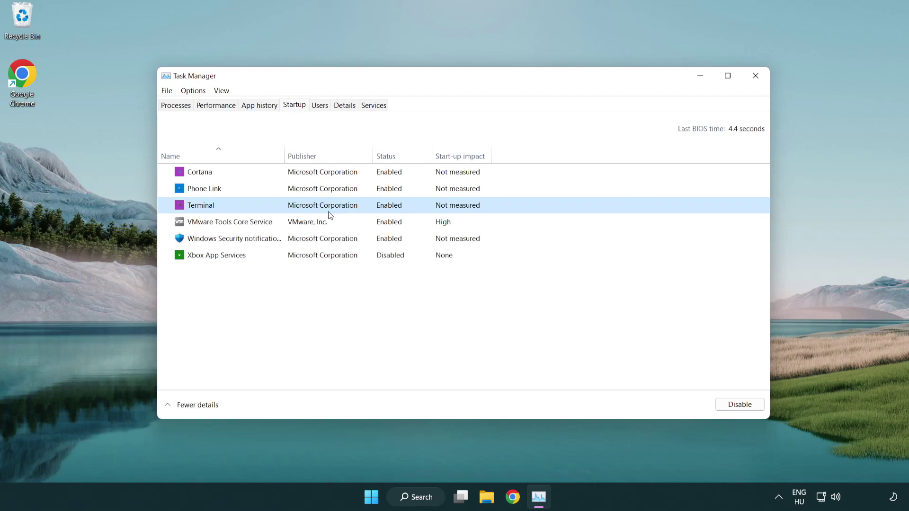
click(739, 405)
click(382, 190)
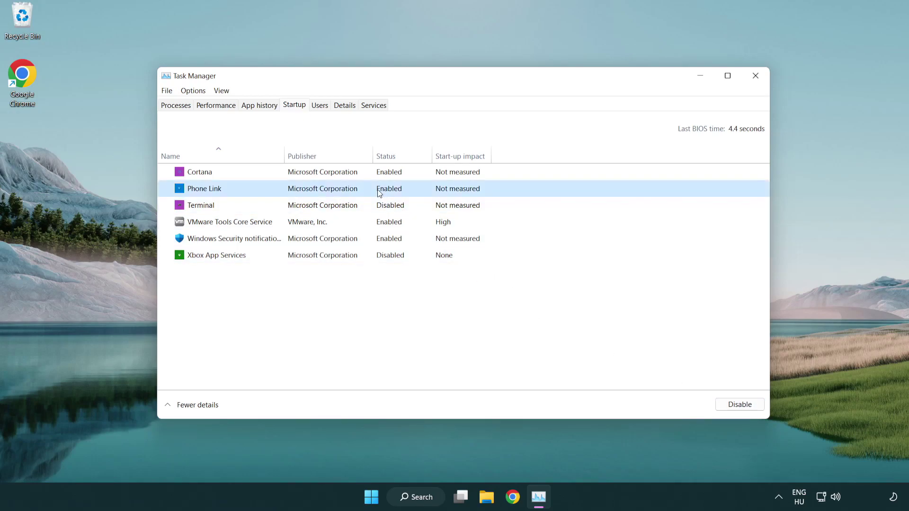
click(731, 402)
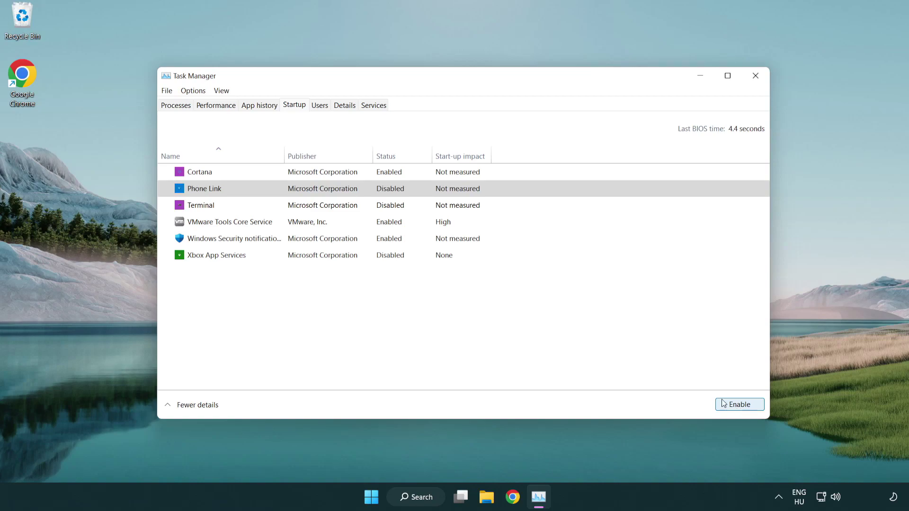
click(324, 177)
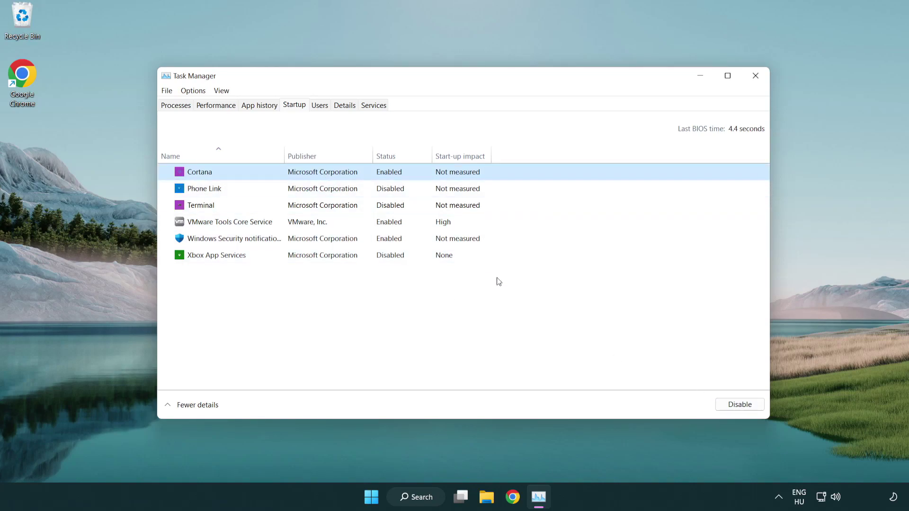
click(737, 404)
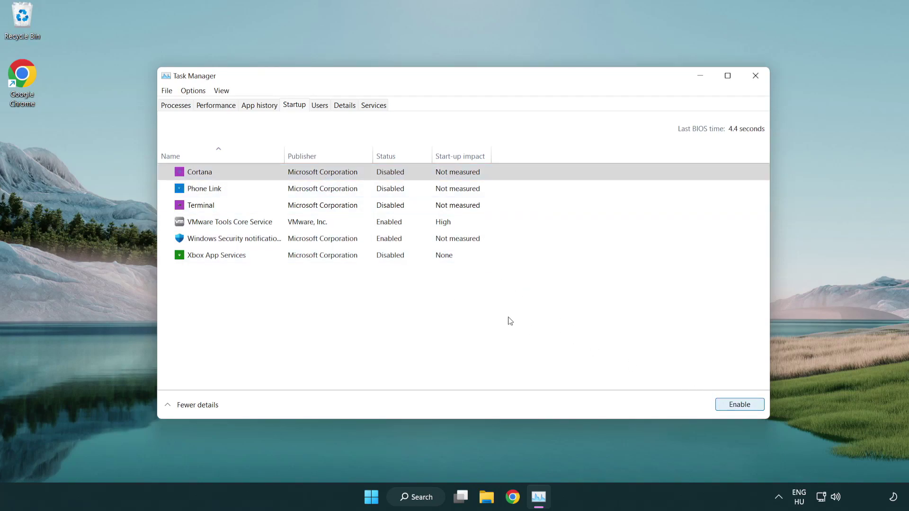
click(430, 241)
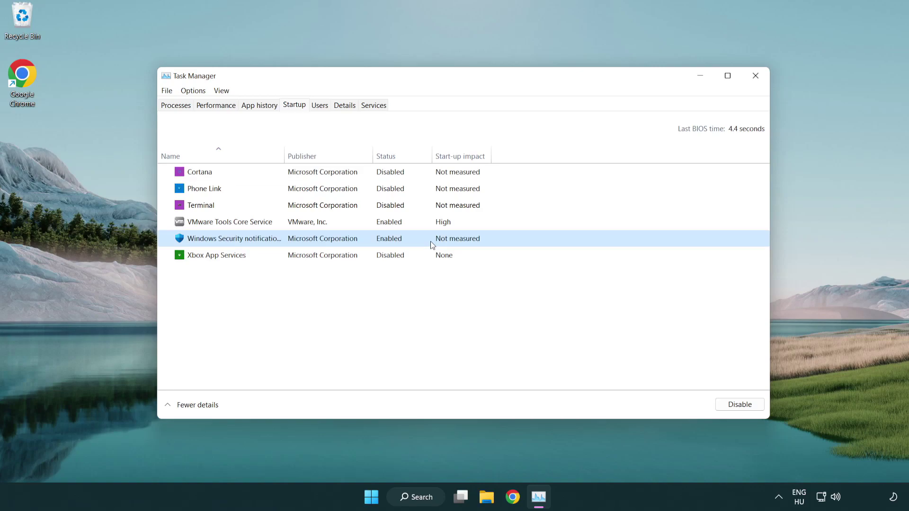
click(734, 406)
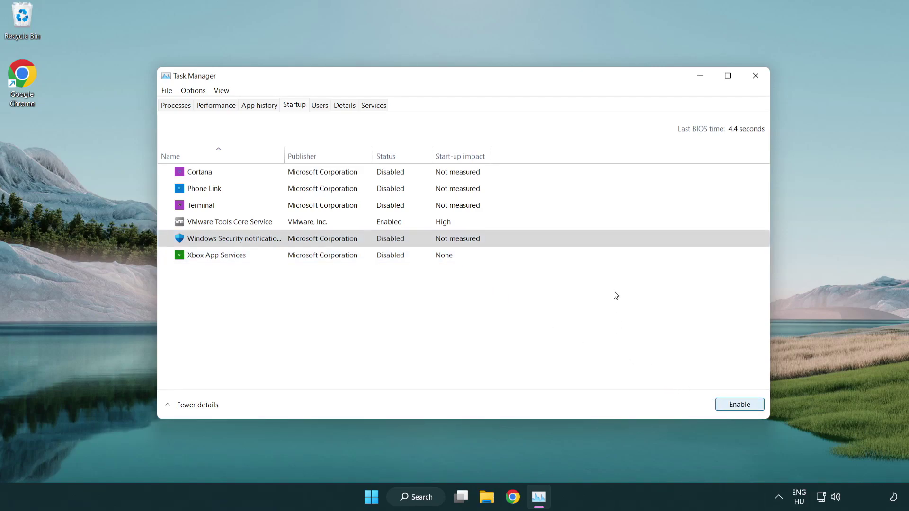
click(756, 76)
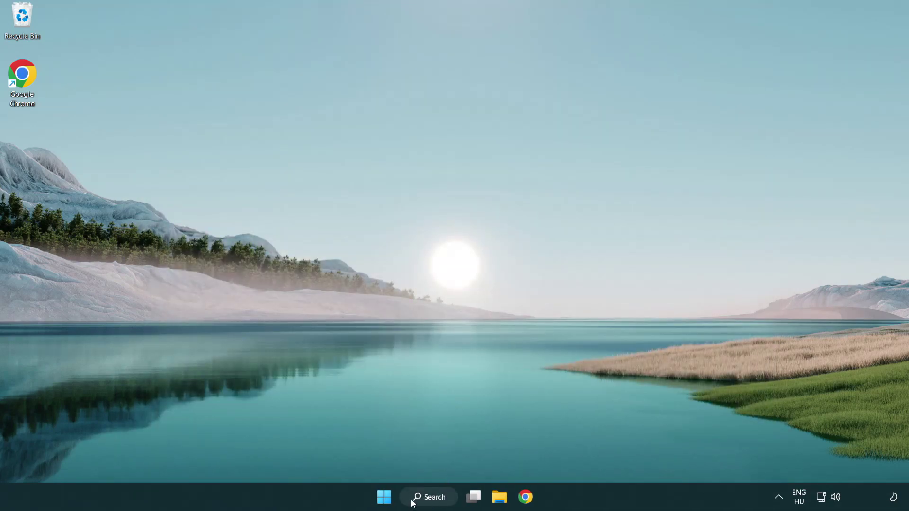
Launch Command Prompt as administrator and run the sfc /scannow system file check
click(430, 497)
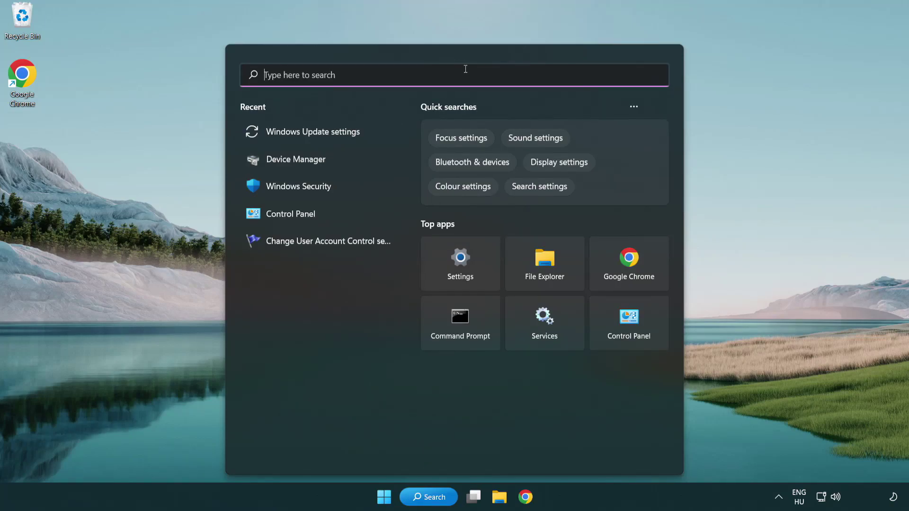
text(cmd)
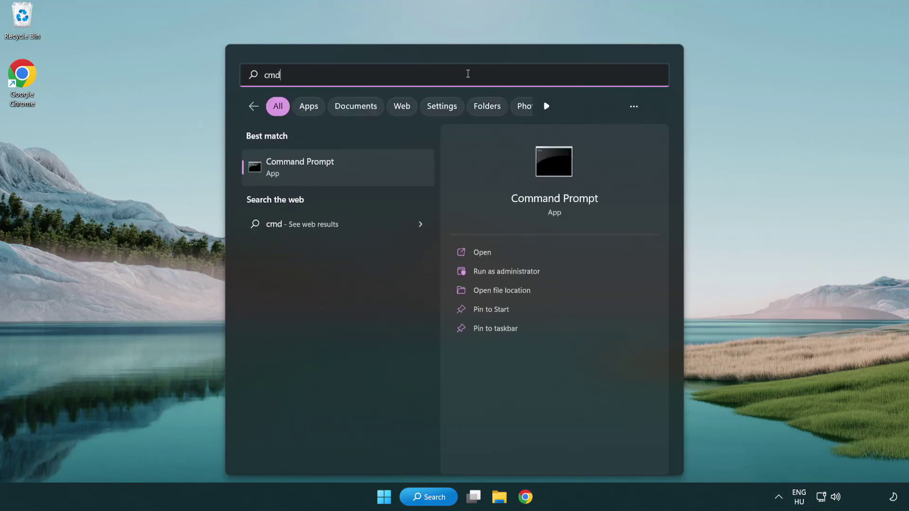
right_click(348, 173)
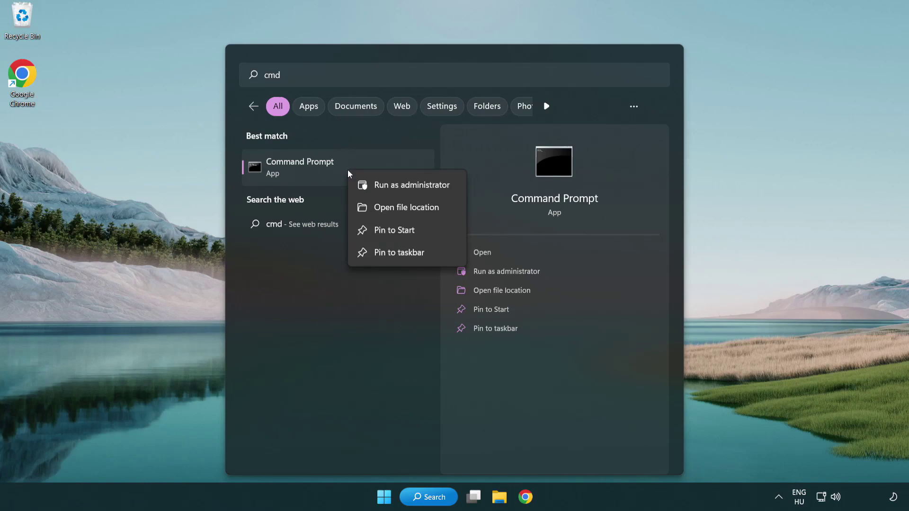
click(410, 189)
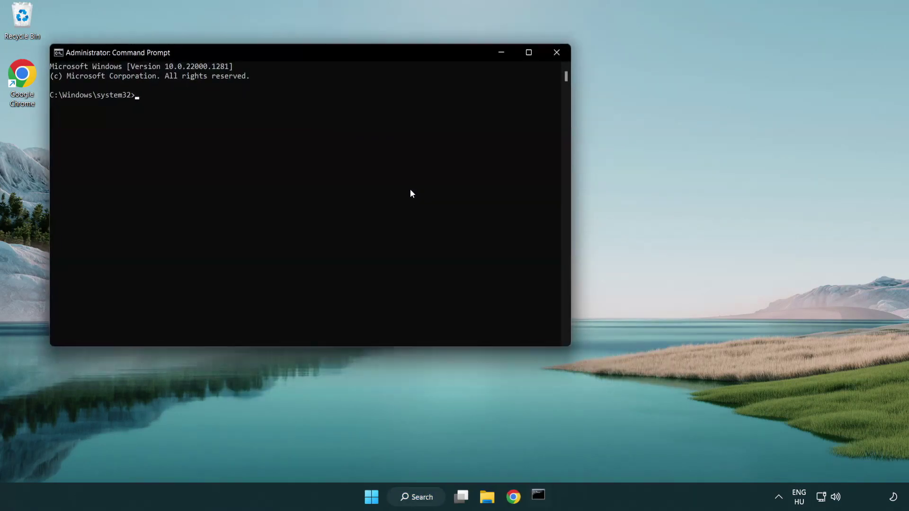
drag(323, 52, 456, 91)
text(sfc /sc)
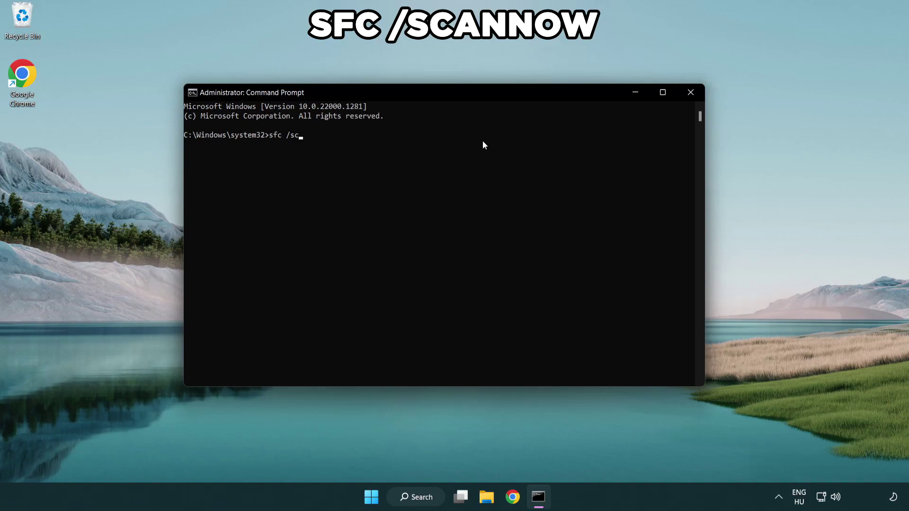
text(annow)
key(Return)
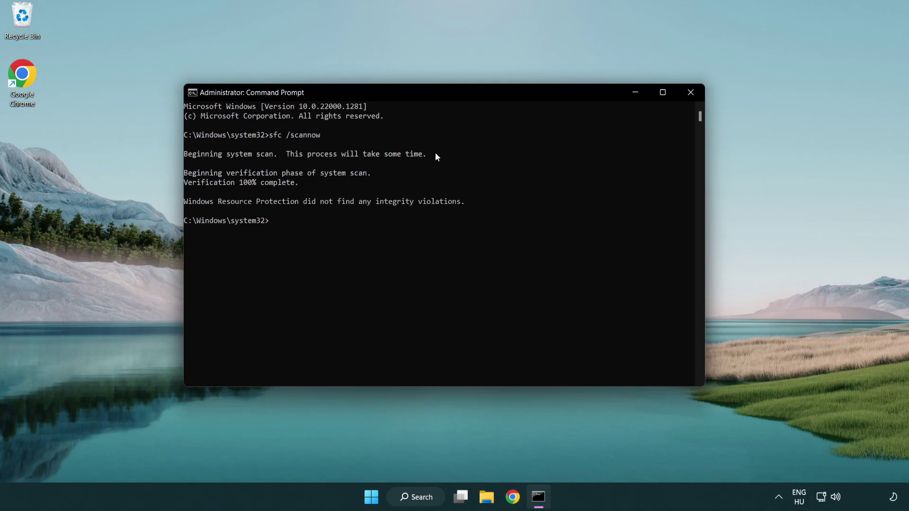
click(690, 92)
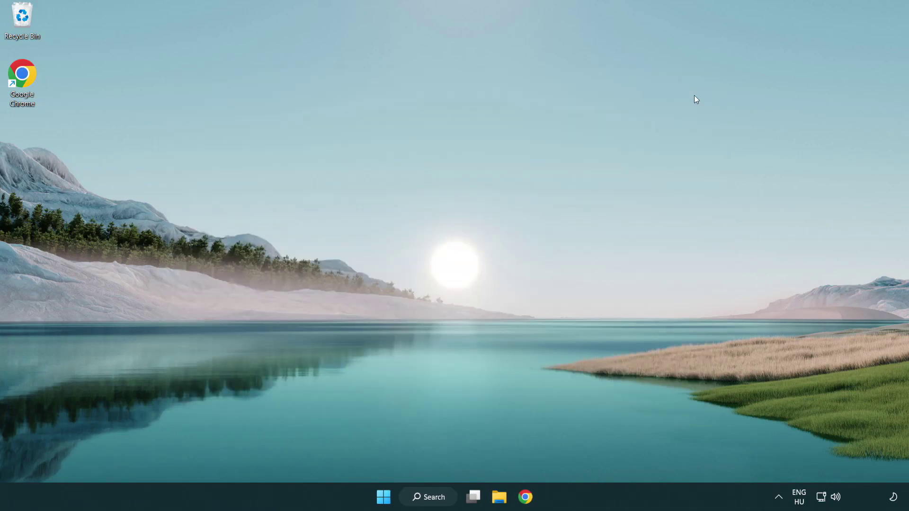
key(super)
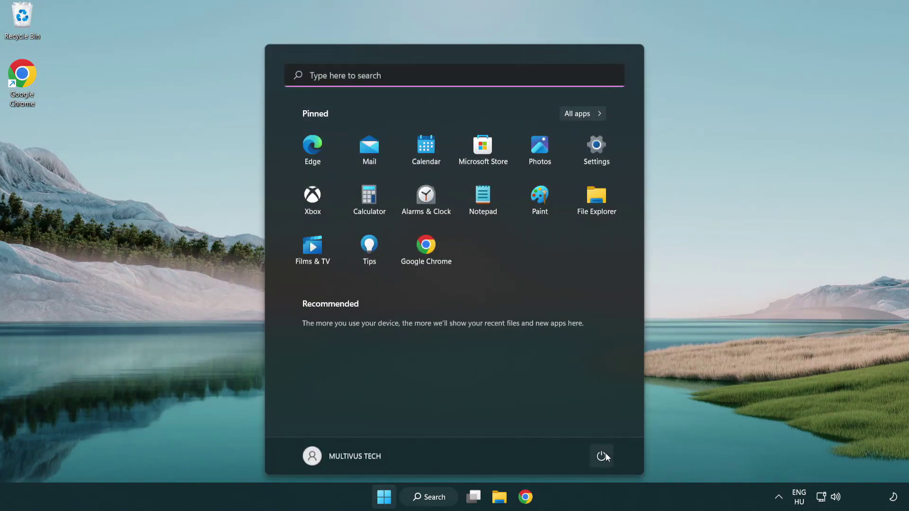
click(604, 455)
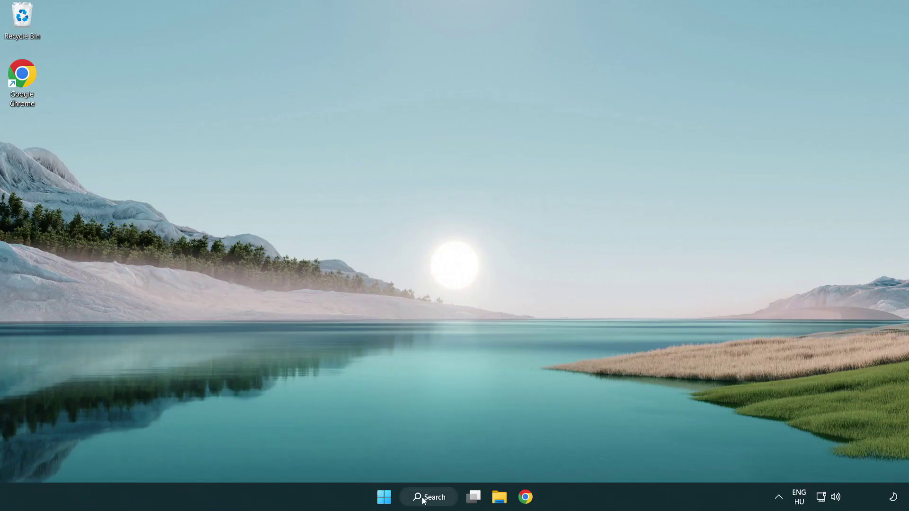
Launch Windows Security from a taskbar search for 'security'
click(429, 497)
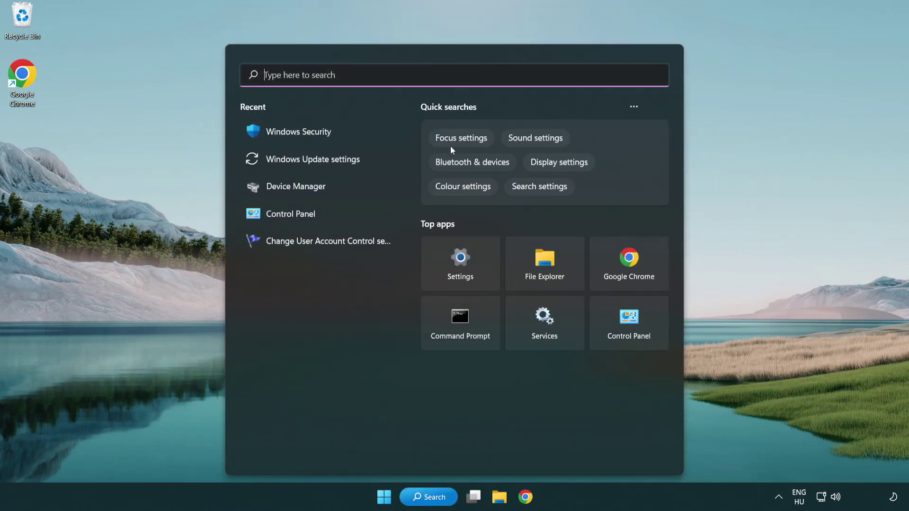
text(sec)
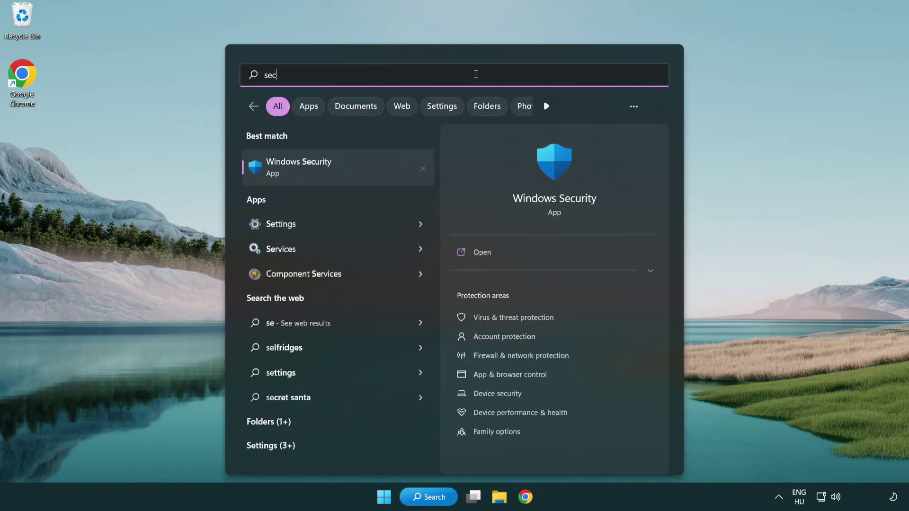
text(uri)
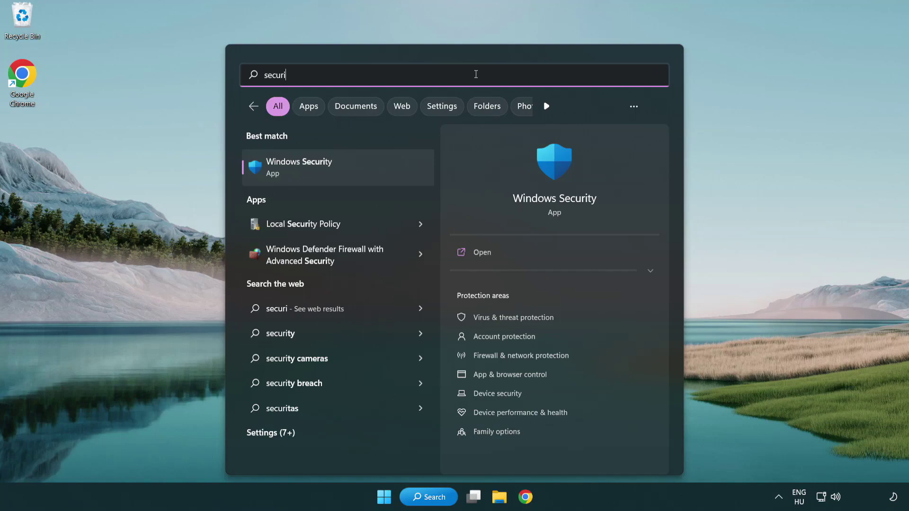
text(ty)
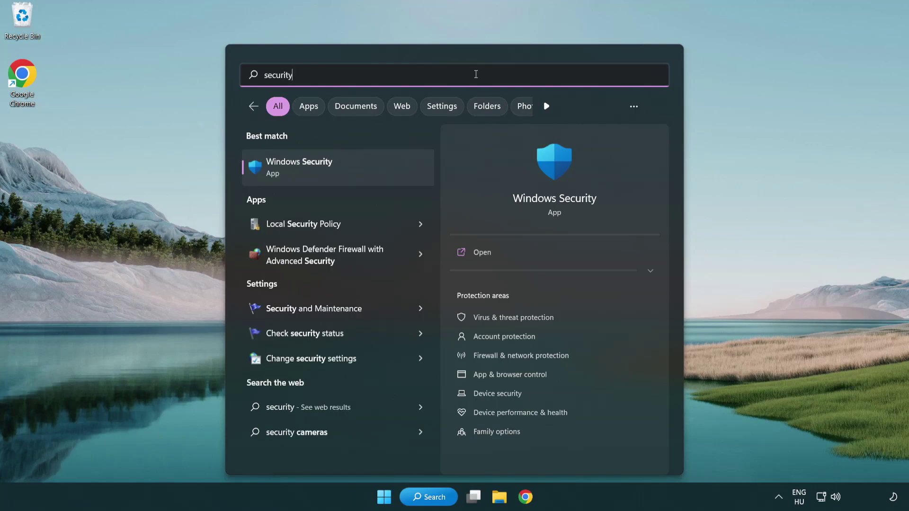
click(371, 171)
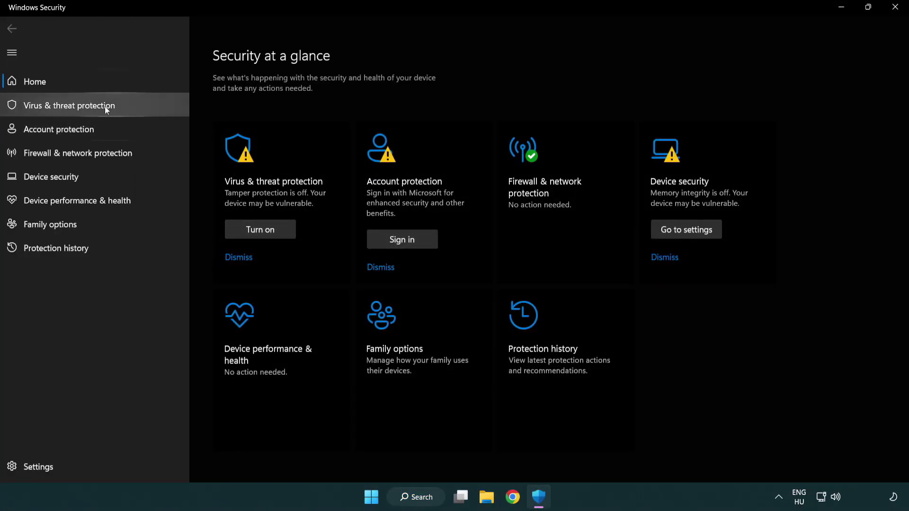
Open Defender's Exclusions page, showing chrome.exe, via Virus & threat protection settings
click(137, 104)
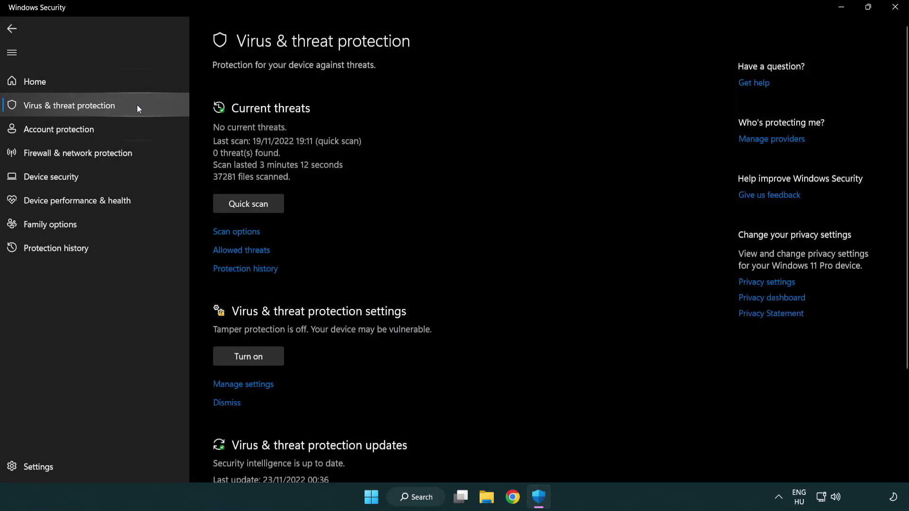
scroll(262, 194, down, 2)
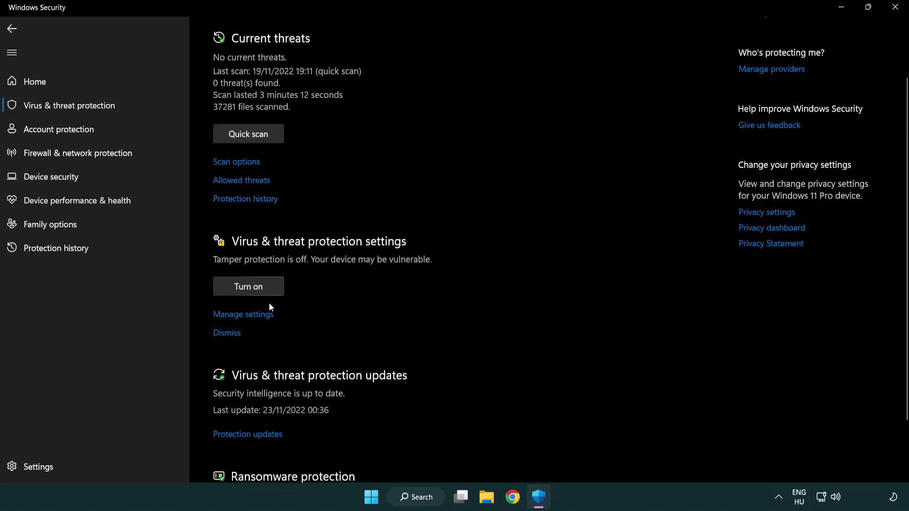
click(241, 315)
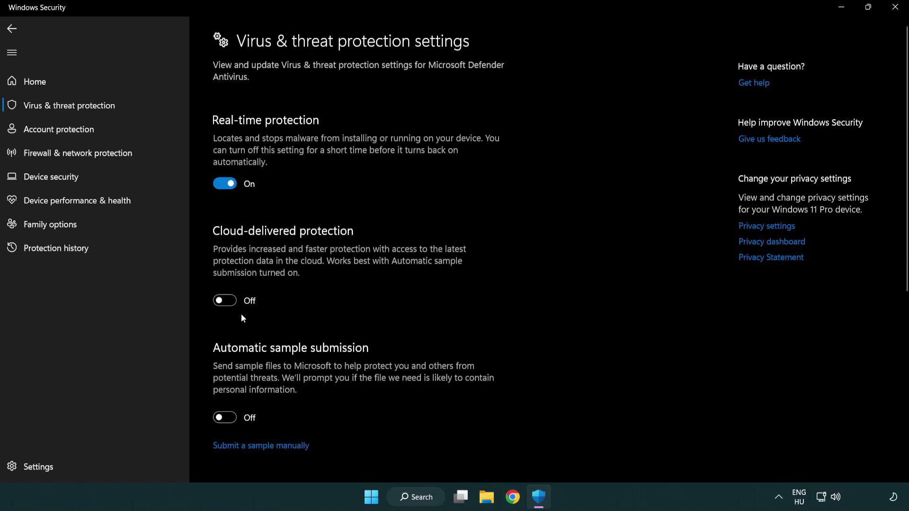
scroll(240, 313, down, 5)
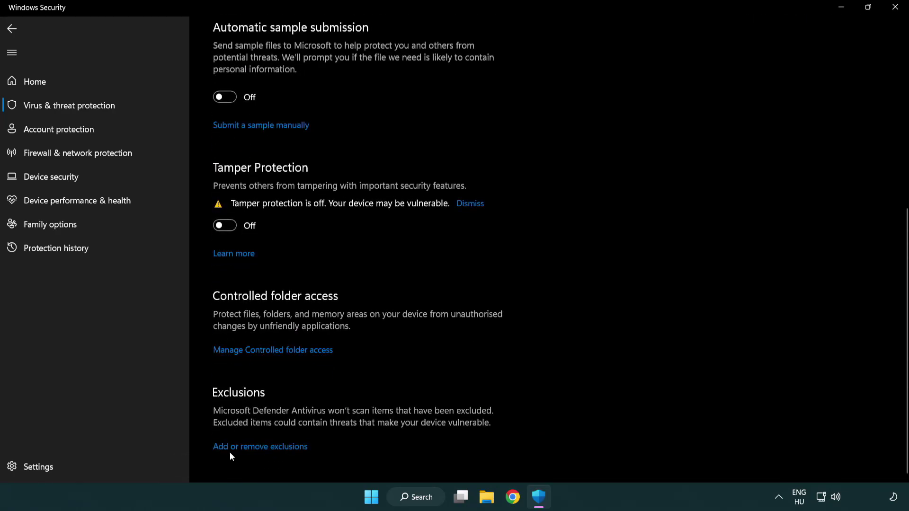
click(260, 447)
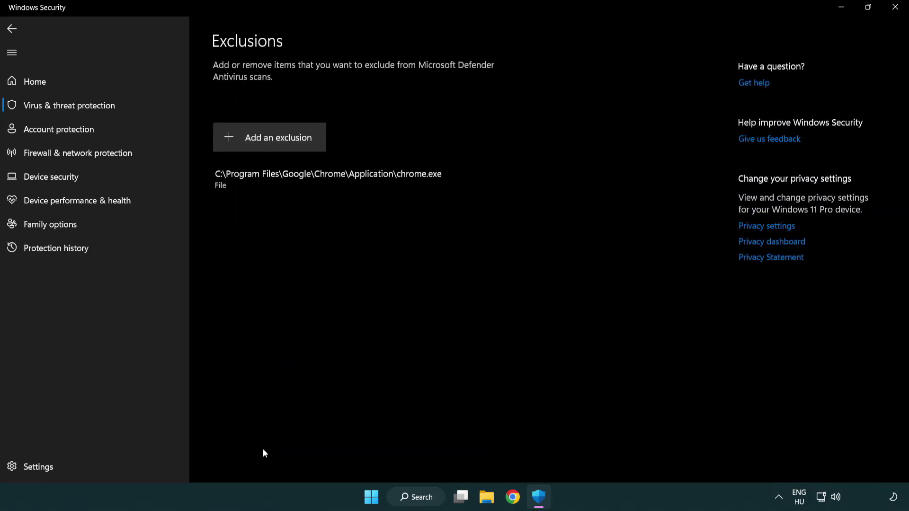
Pick the NOT WORKING APP shortcut in C:\Program Files (x86)\NOT WORKING APP as a file exclusion
click(272, 139)
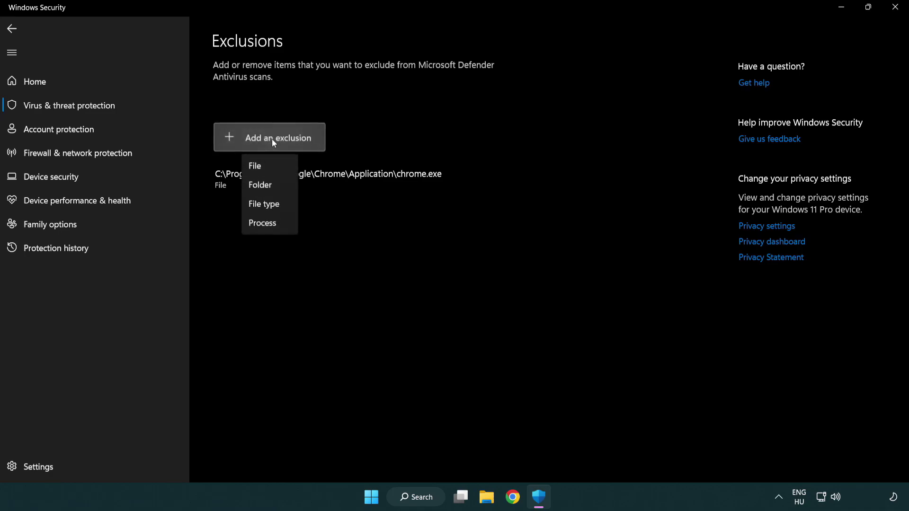
click(274, 167)
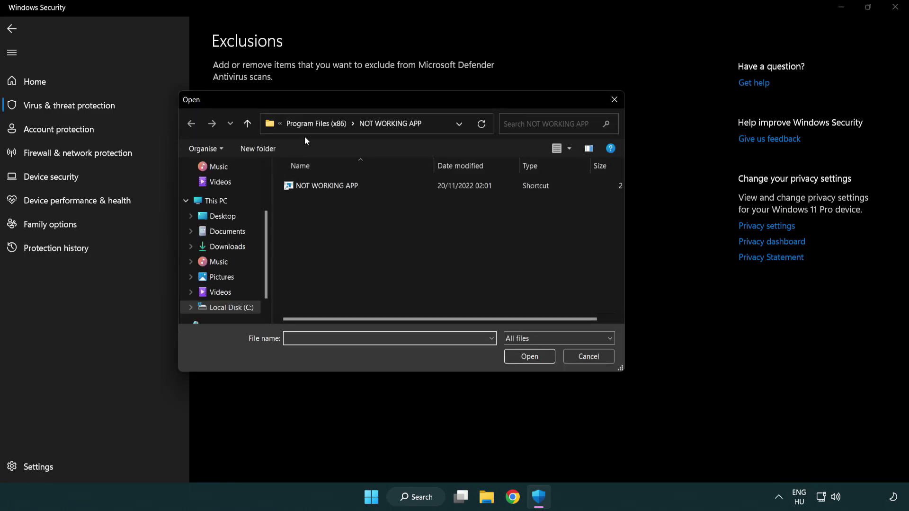
click(307, 127)
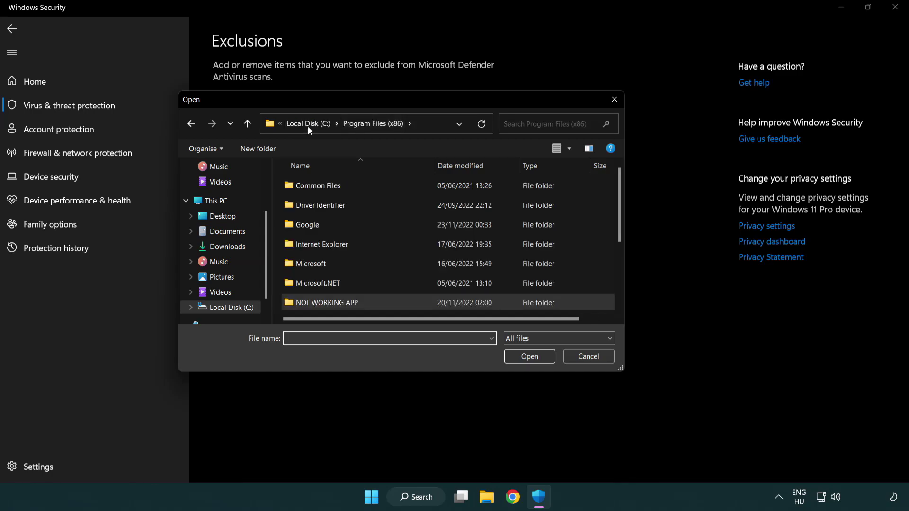
click(307, 127)
click(298, 123)
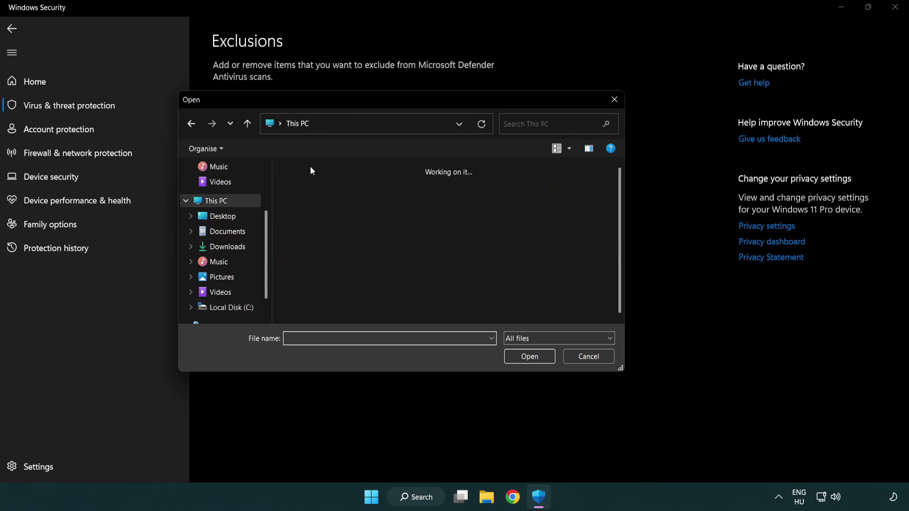
double_click(332, 315)
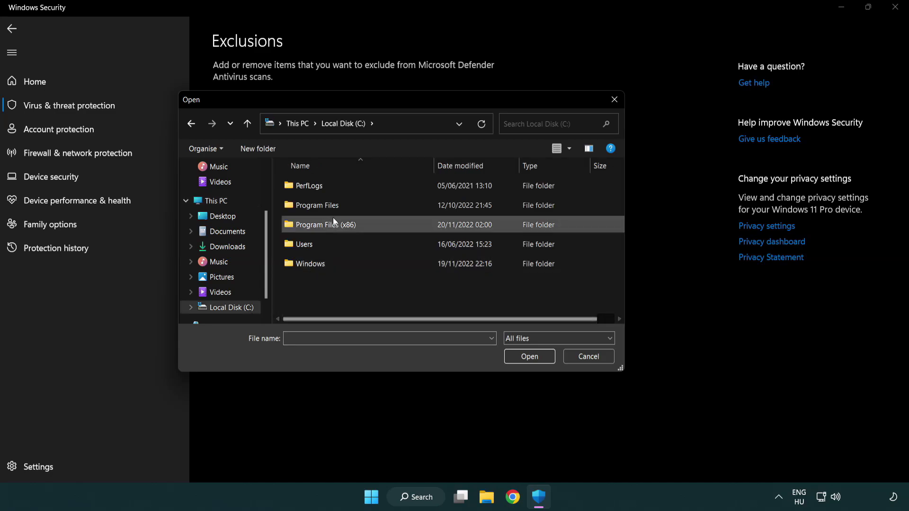
double_click(332, 223)
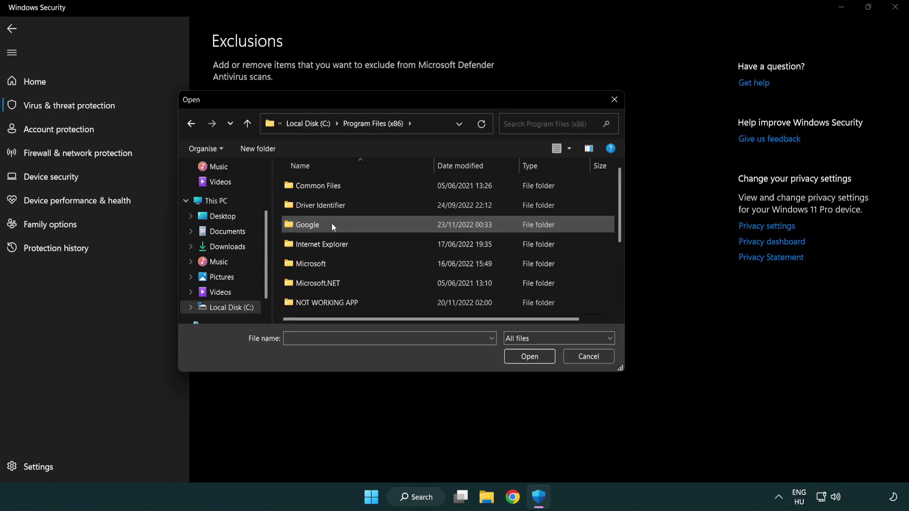
double_click(339, 304)
click(324, 187)
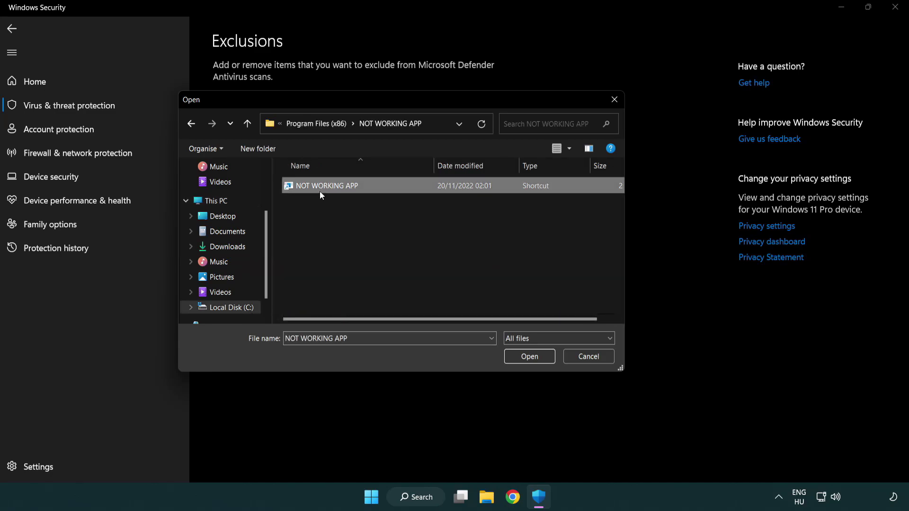
click(526, 359)
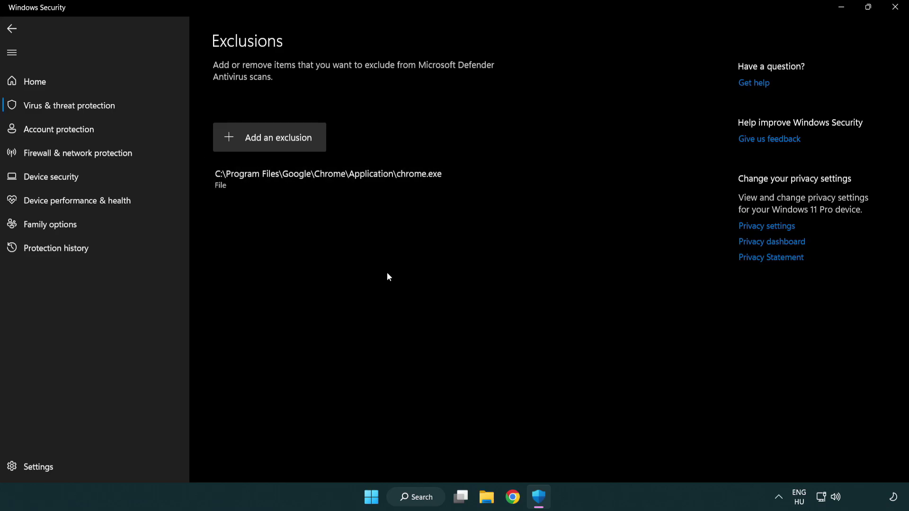
Close Windows Security and show the Start menu's power options, including Restart
click(897, 10)
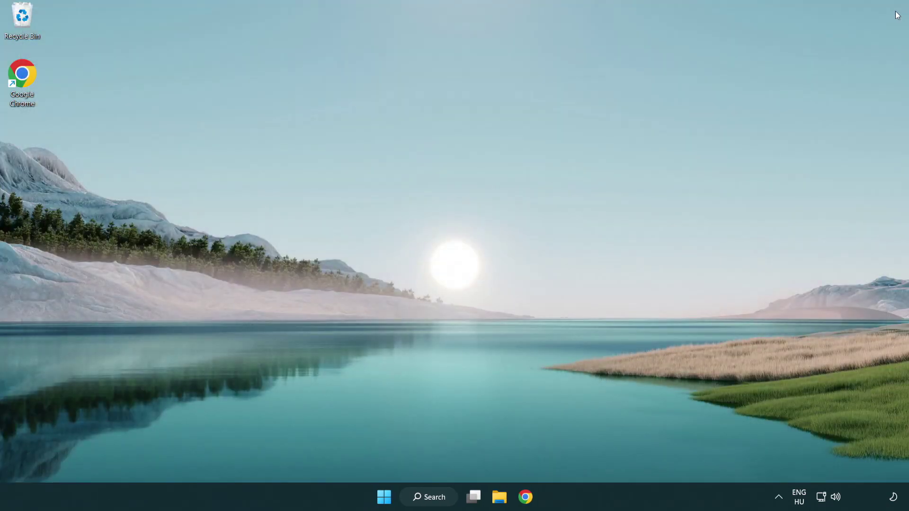
click(383, 497)
click(603, 455)
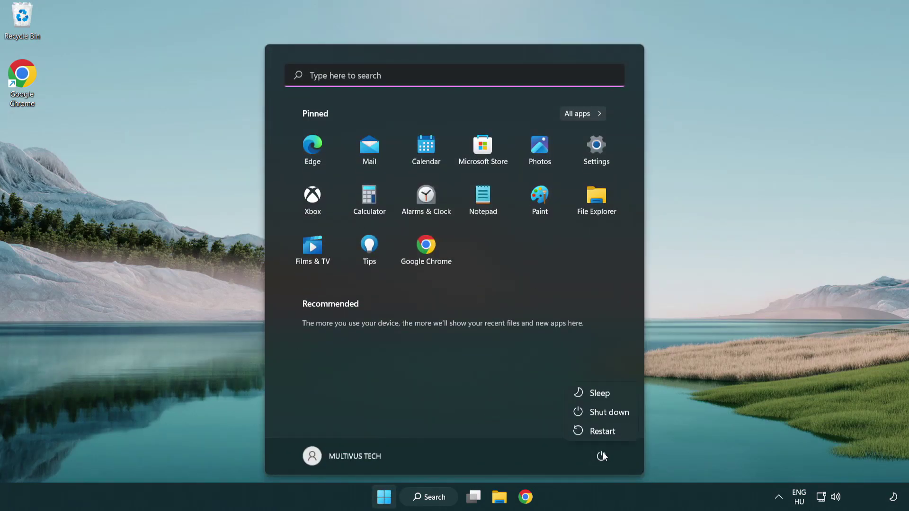